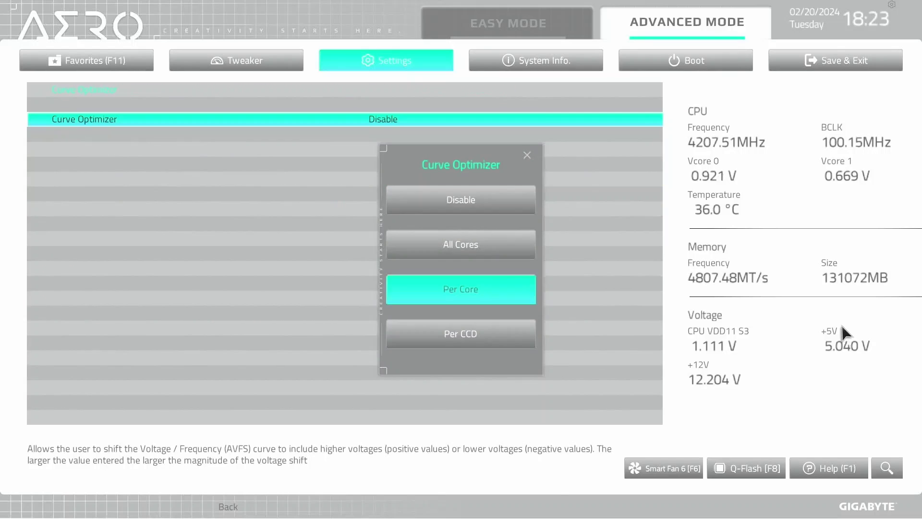
- Go back to the Easy Mode overview, with memory at 4800 MT/s and EXPO disabled
key("Return")
key("Down")
key("Down")
key("Down")
key("Down")
key("Down")
key("Down")
key("Down")
key("Down")
key("Down")
key("Down")
key("Down")
key("Down")
key("Down")
key("Down")
key("Down")
key("Down")
key("Down")
key("Down")
key("Down")
key("Down")
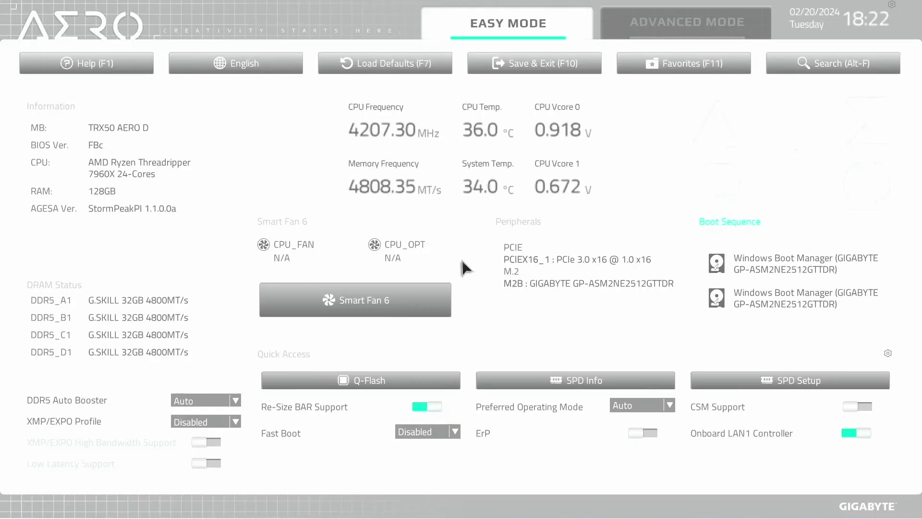
- Load the EXPO 1 memory profile and enable High Bandwidth and Low Latency Support
left_click(217, 425)
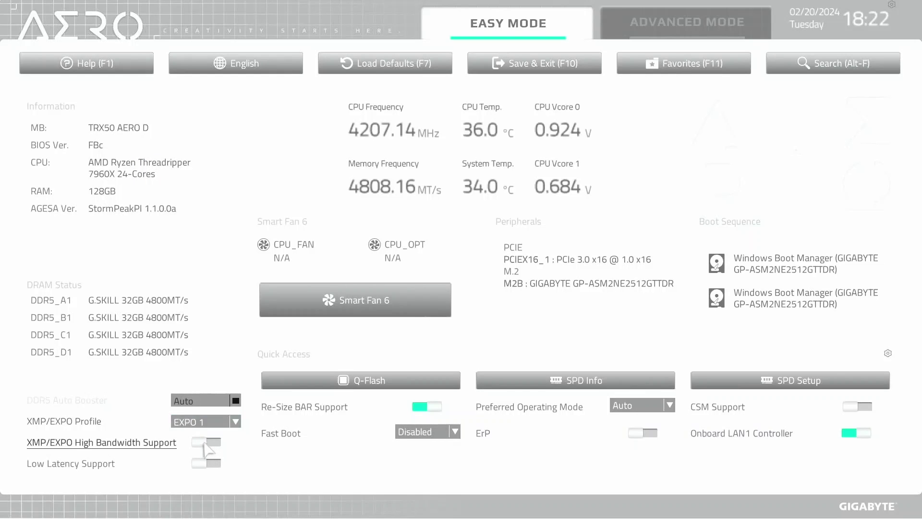
left_click(207, 442)
left_click(207, 463)
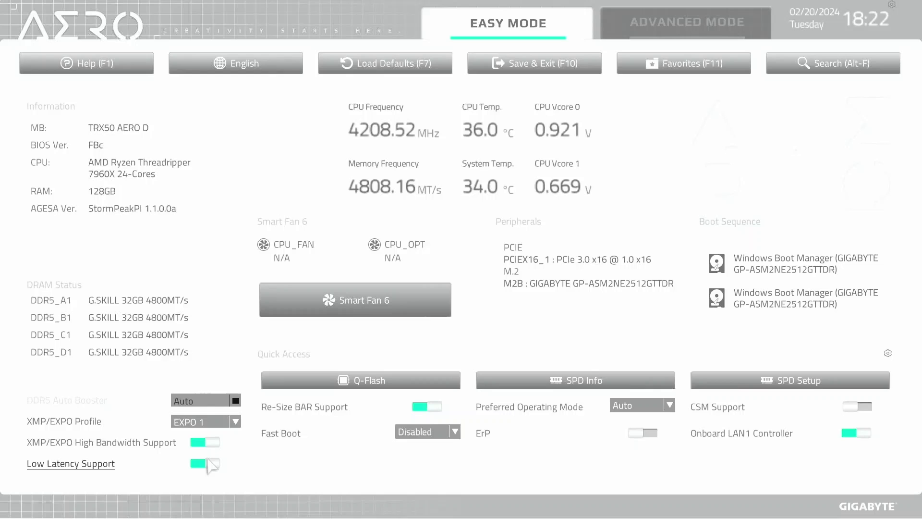
- In Advanced Mode, set the System Memory Multiplier to 66.00
left_click(684, 21)
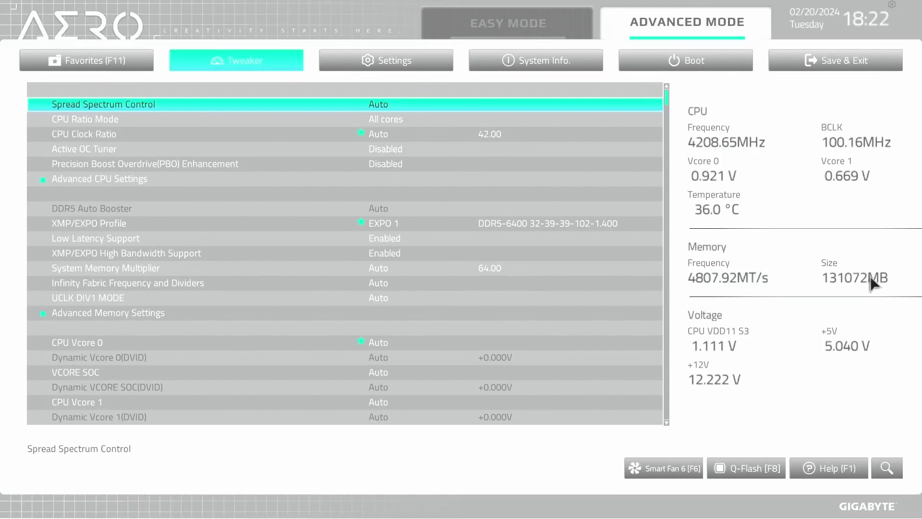
key("Down")
key("Down")
key("Down")
key("Down")
key("Down")
key("Down")
key("Down")
key("Down")
key("Down")
key("Return")
key("Down")
key("Down")
key("Down")
key("Down")
key("Down")
key("Down")
key("Down")
key("Down")
key("Down")
key("Down")
key("Down")
key("Down")
key("Down")
key("Down")
key("Down")
key("Down")
key("Down")
key("Down")
key("Down")
key("Down")
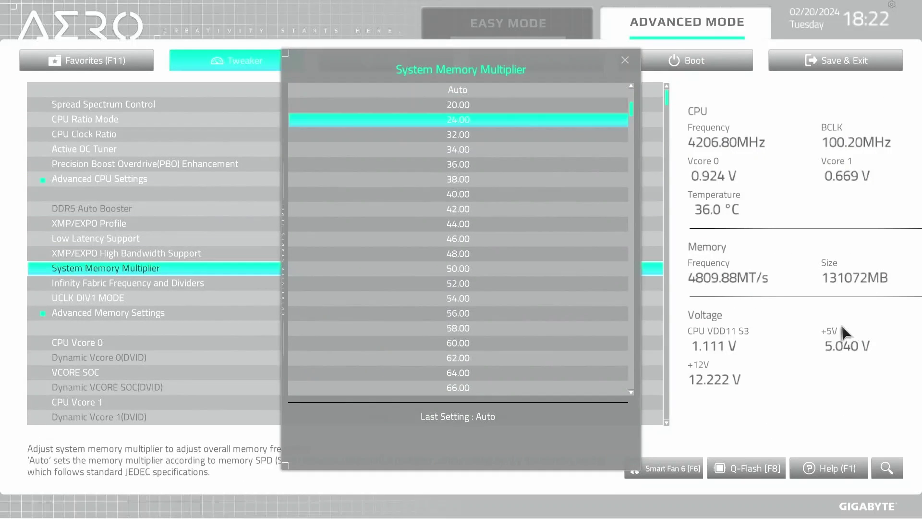
key("Return")
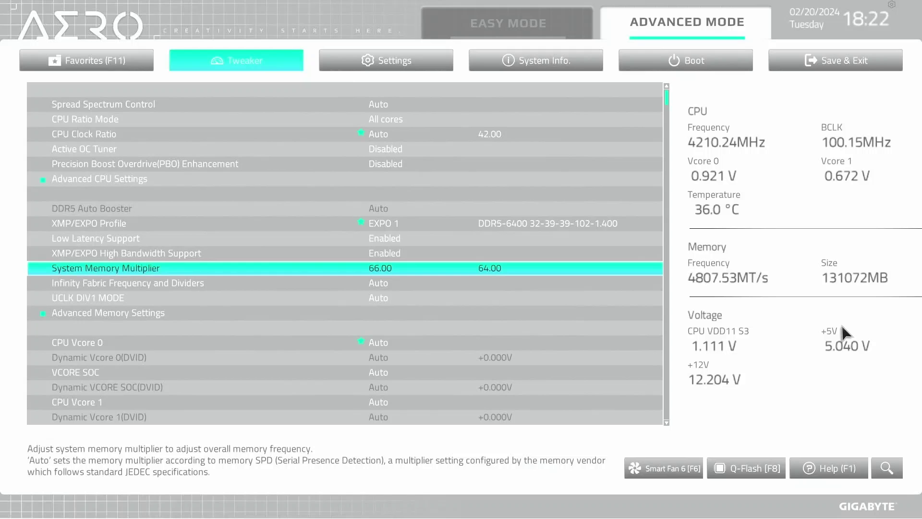
- Set Infinity Fabric frequency to 2200 MHz and UCLK DIV1 MODE to UCLK=MEMCLK
key("Down")
key("Return")
key("Down")
key("Down")
key("Down")
key("Down")
key("Down")
key("Down")
key("Down")
key("Down")
key("Down")
key("Down")
key("Down")
key("Down")
key("Down")
key("Down")
key("Down")
key("Down")
key("Down")
key("Down")
key("Down")
key("Down")
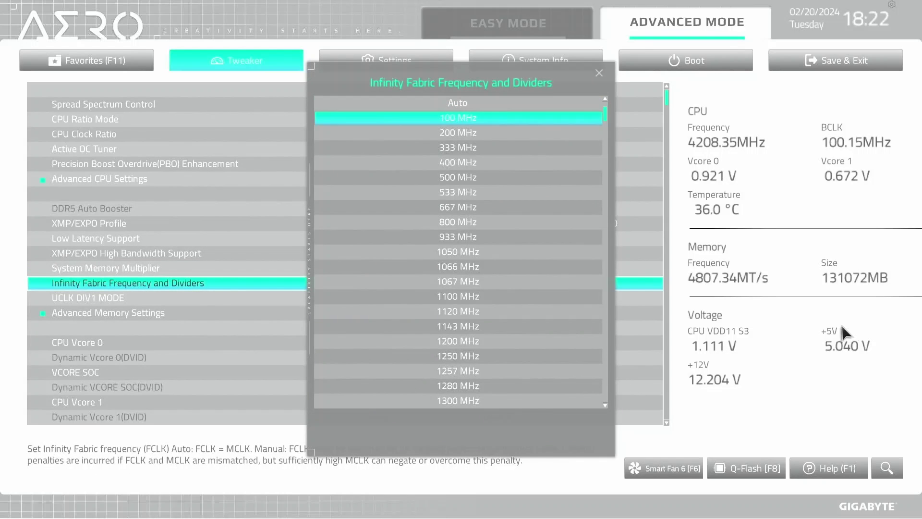
key("Down")
key("Down")
key("Down")
key("Down")
key("Down")
key("Down")
key("Down")
key("Down")
key("Down")
key("Down")
key("Down")
key("Down")
key("Down")
key("Down")
key("Down")
key("Down")
key("Down")
key("Down")
key("Down")
key("Down")
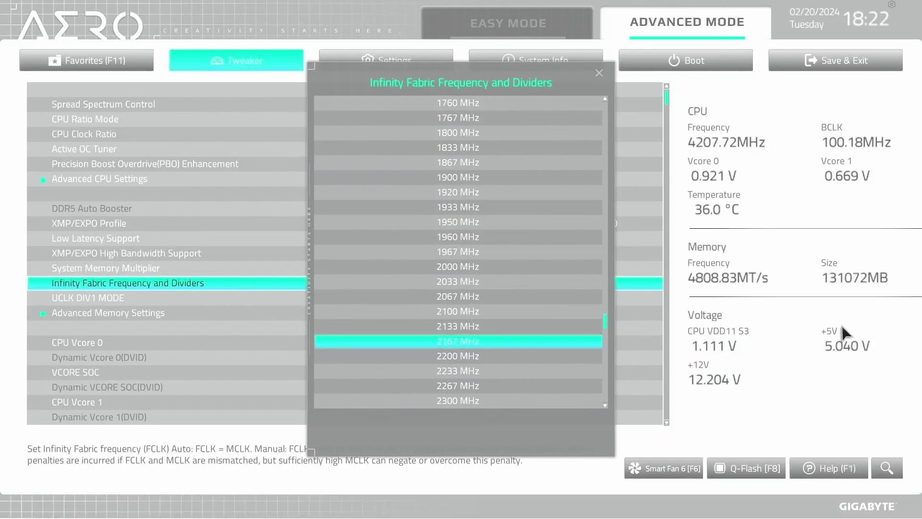
key("Return")
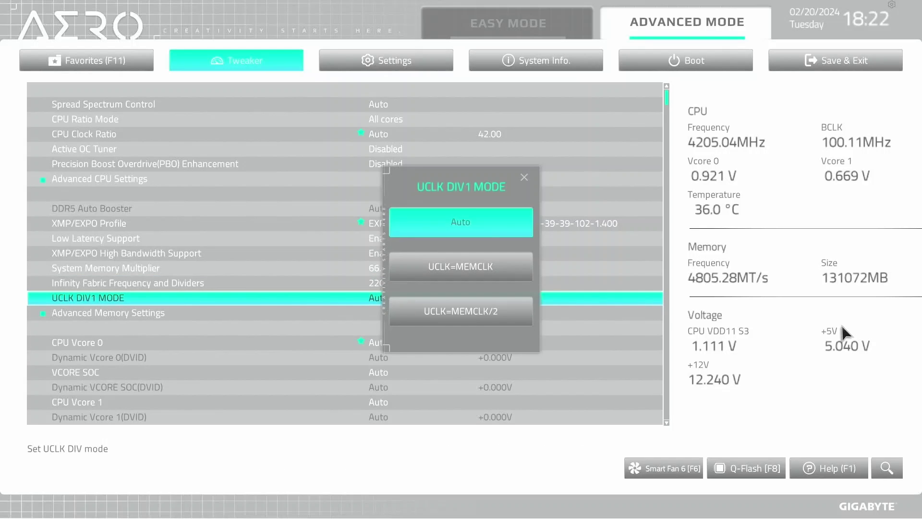
key("Down")
key("Return")
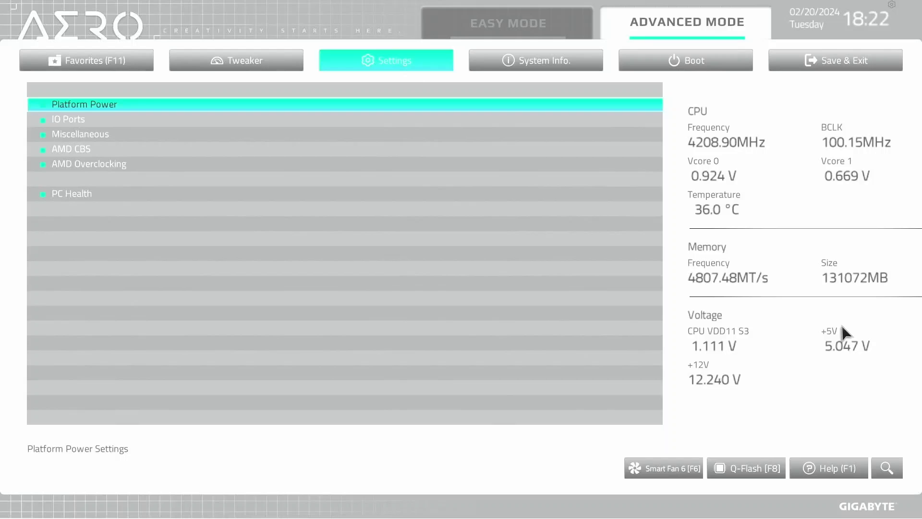
- Enter AMD Overclocking, accept the warning, and open Precision Boost Overdrive
key("Down")
key("Down")
key("Down")
key("Down")
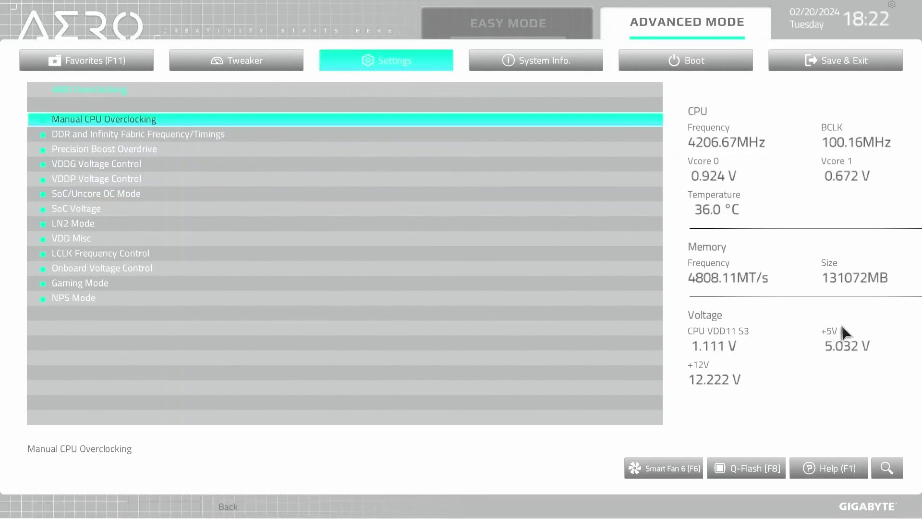
key("Down")
key("Down")
key("Return")
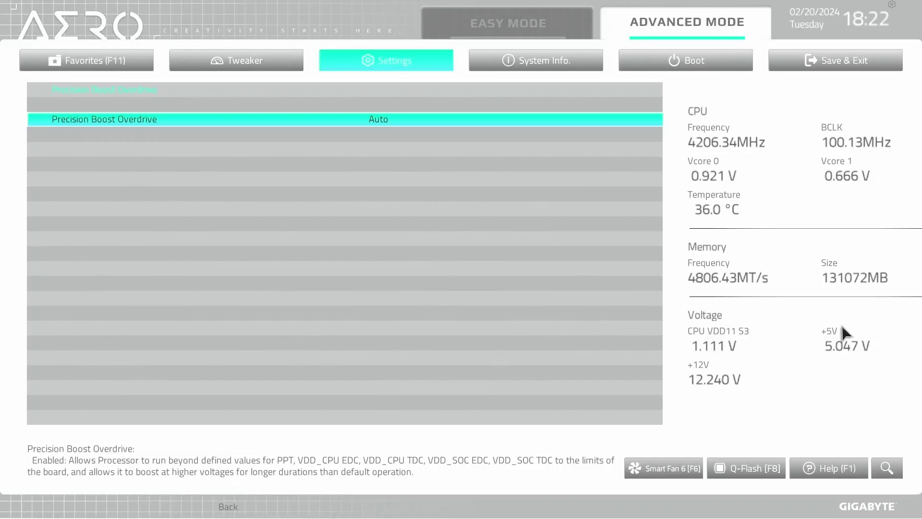
- Set PBO to Advanced, PBO Limits to Motherboard, and CPU Boost Clock Override to Enabled (Positive)
key("Return")
key("Down")
key("Down")
key("Down")
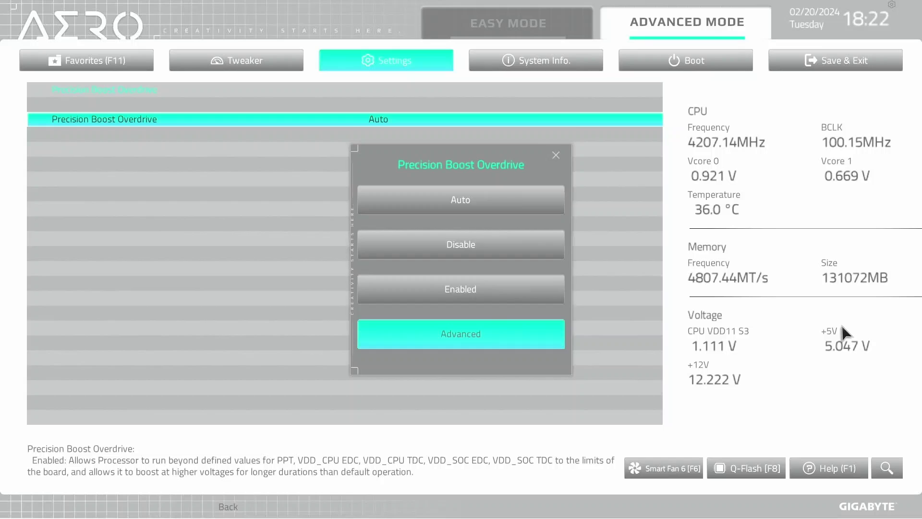
key("Return")
key("Down")
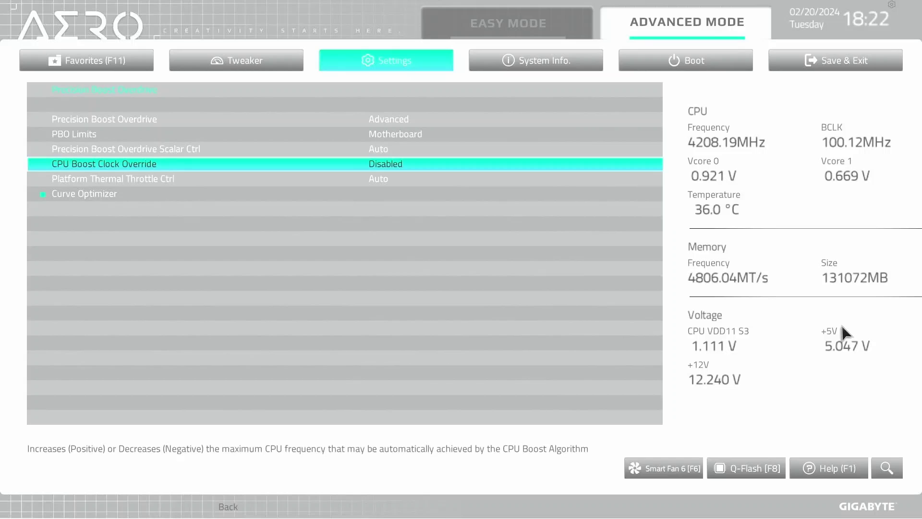
key("Return")
key("Down")
key("Return")
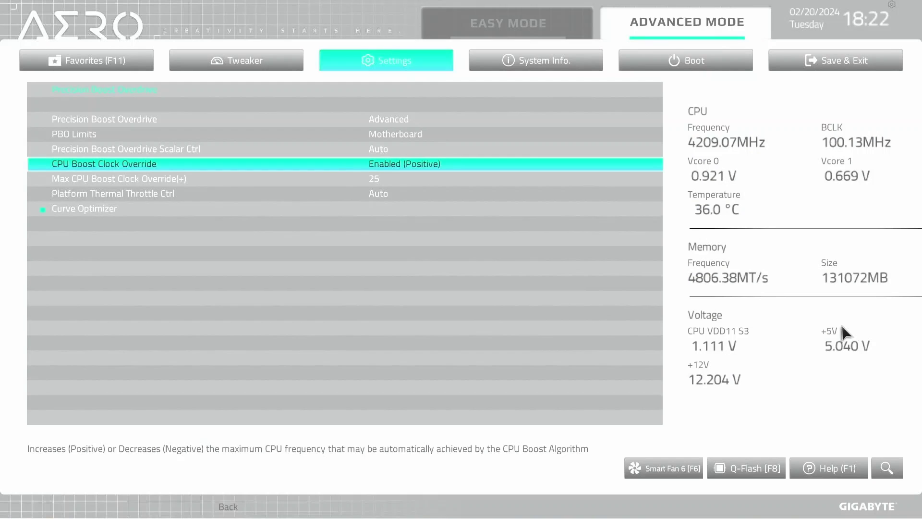
- Set Max CPU Boost Clock Override to 200 and bring up the Curve Optimizer mode choices
key("Down")
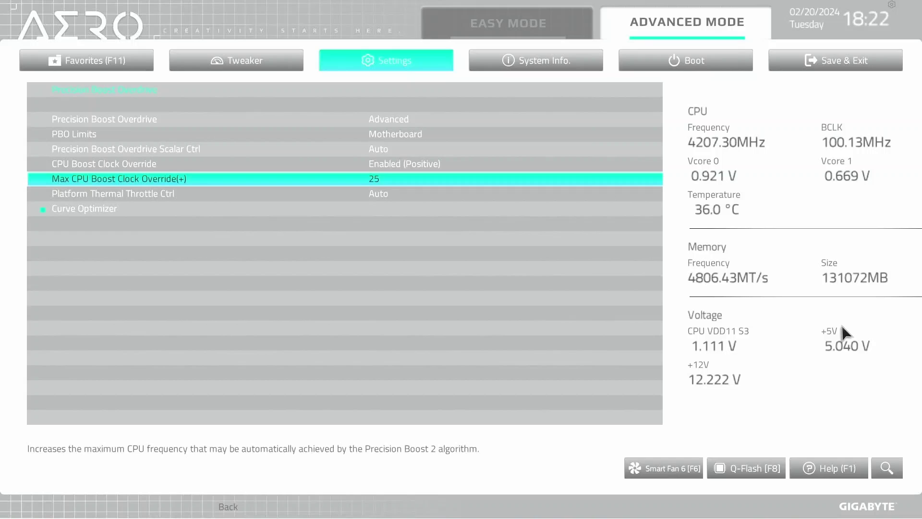
key("Return")
key("Down")
key("Down")
key("Down")
key("Down")
key("Down")
key("Down")
key("Down")
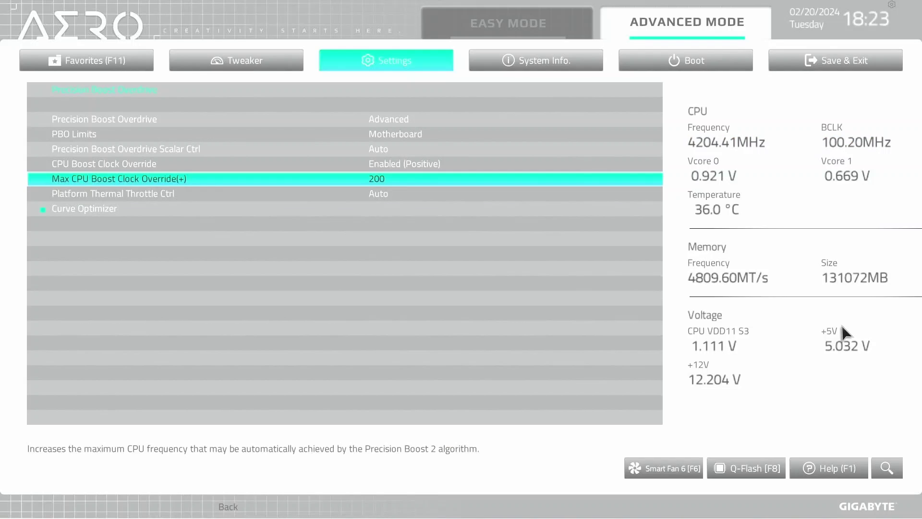
key("Down")
key("Down")
key("Return")
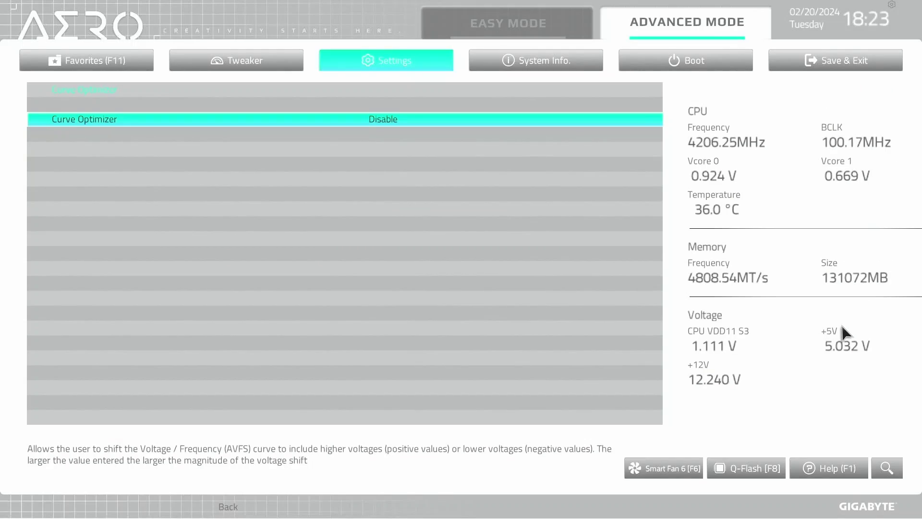
- Switch Curve Optimizer to Per Core mode
key("Return")
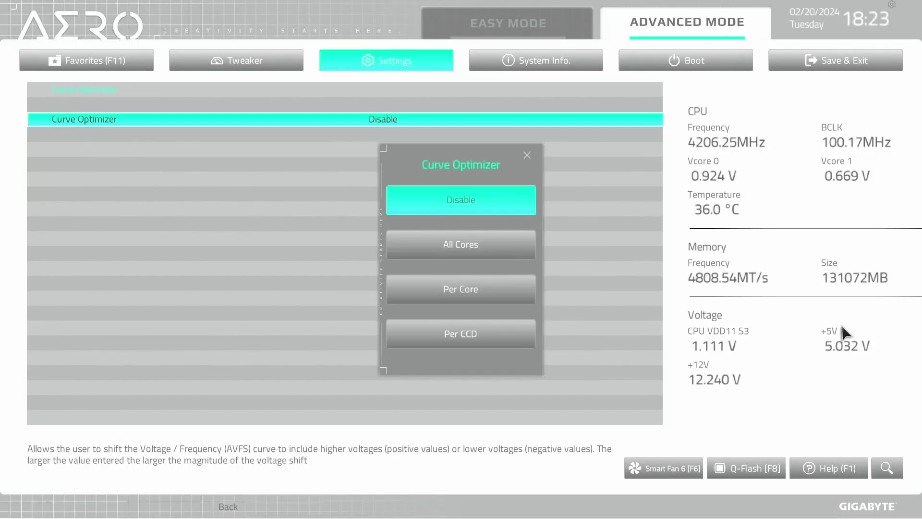
key("Down")
key("Down")
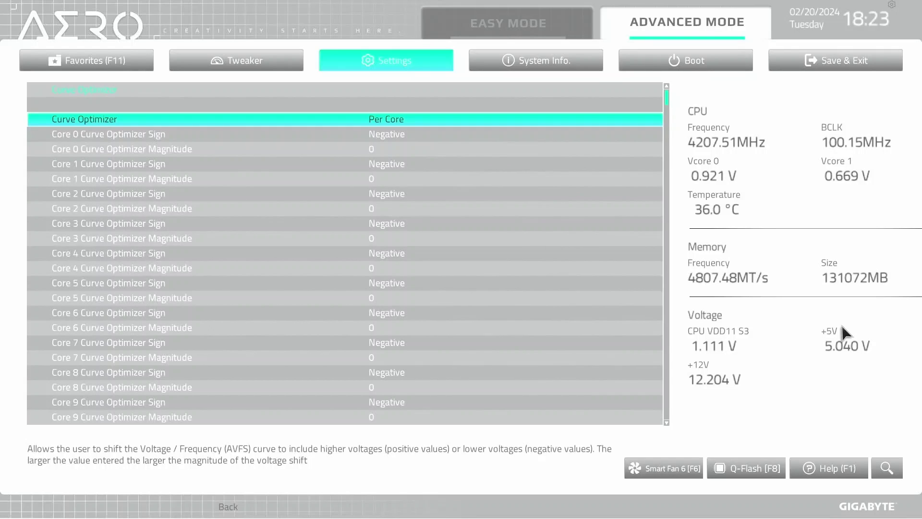
key("Down")
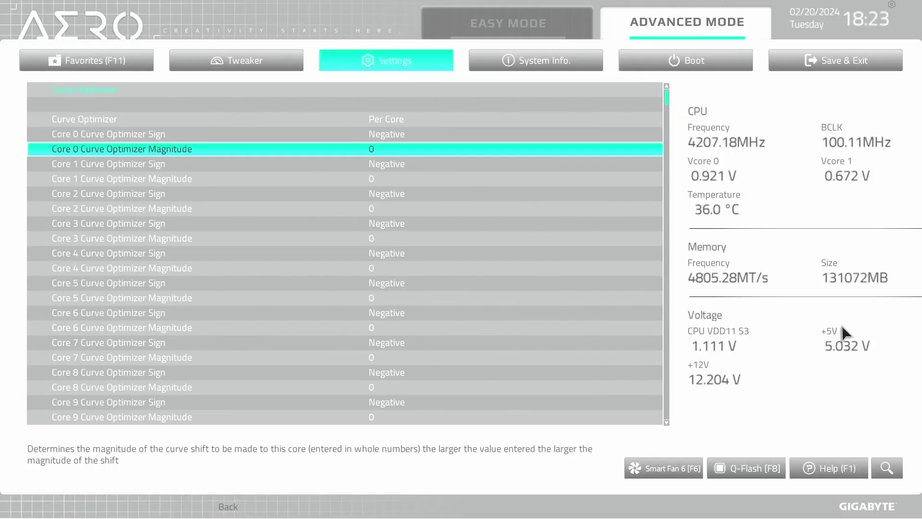
- Give cores 0–3 a negative magnitude of 5 and cores 4–5 a magnitude of 10
type("5")
key("Down")
key("Down")
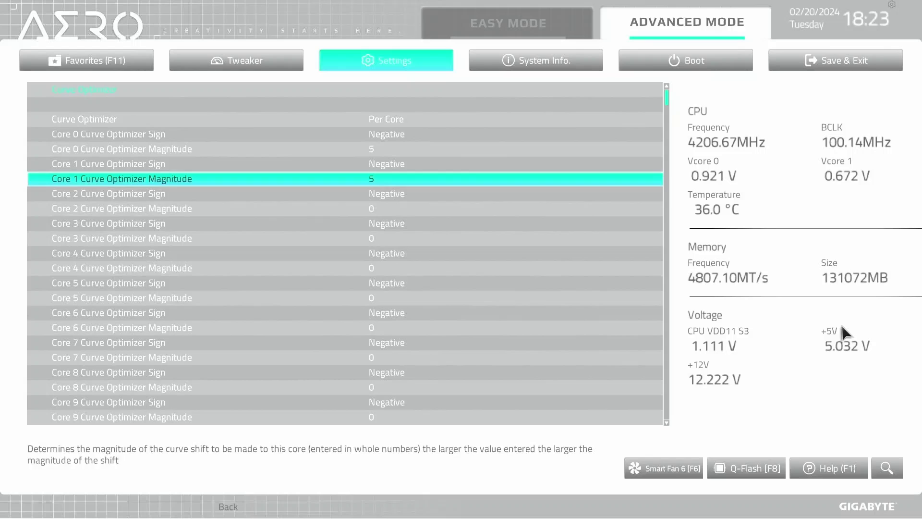
type("5")
key("Down")
key("Down")
type("5")
key("Down")
key("Down")
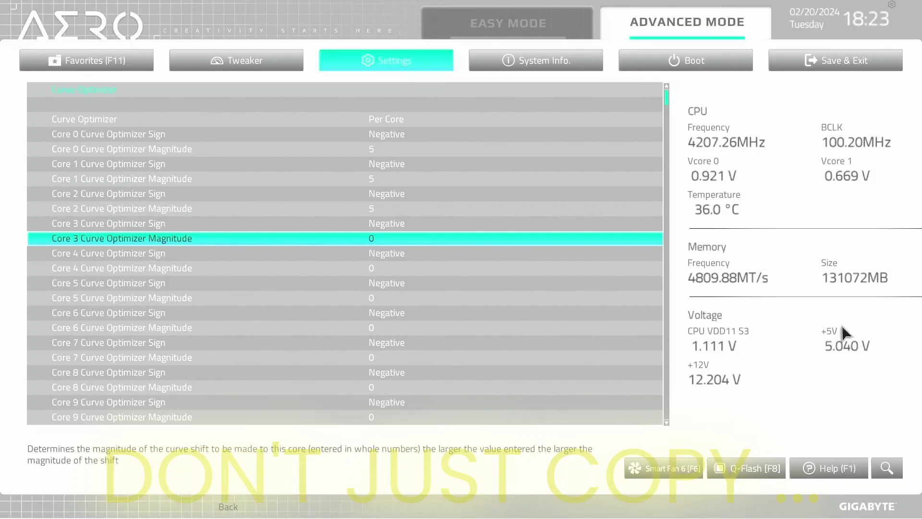
type("5")
key("Down")
key("Down")
type("10")
key("Down")
key("Down")
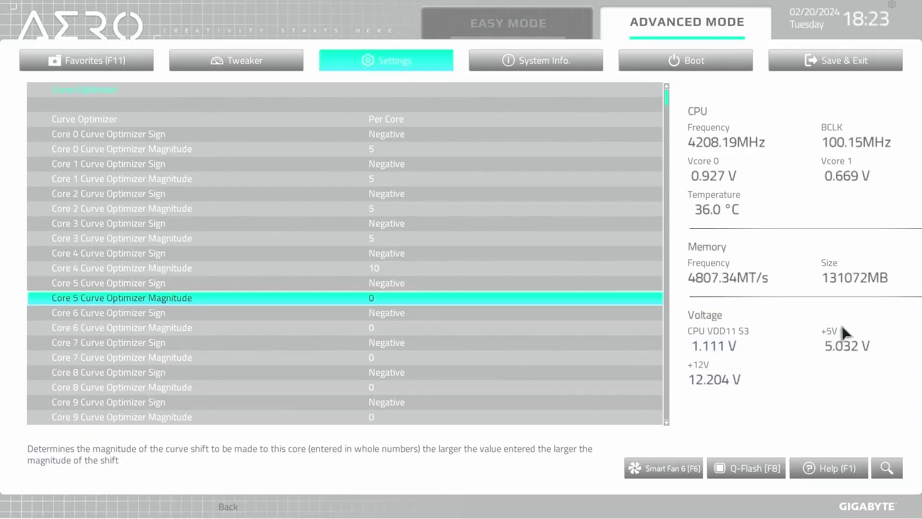
type("10")
key("Down")
key("Down")
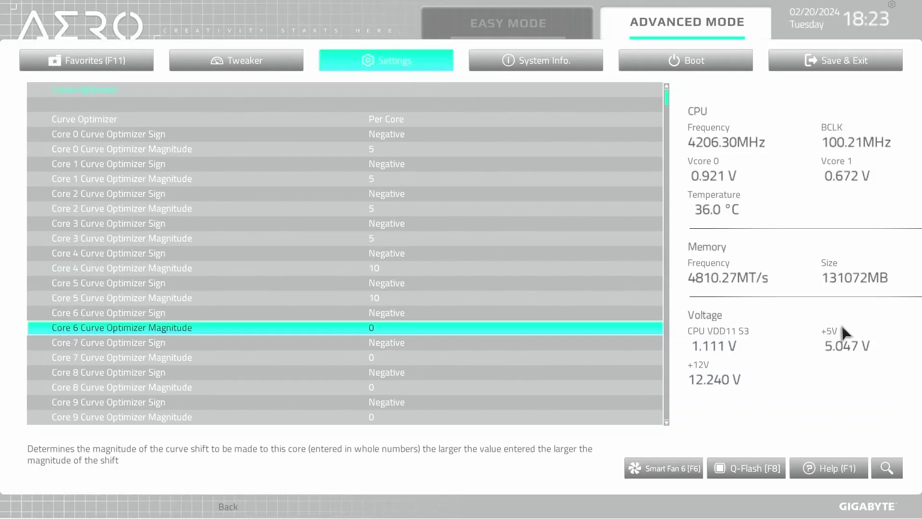
- Give cores 6–23 a negative magnitude of 50, then save and exit with F10
type("50")
key("Down")
key("Down")
type("50")
key("Down")
key("Down")
type("50")
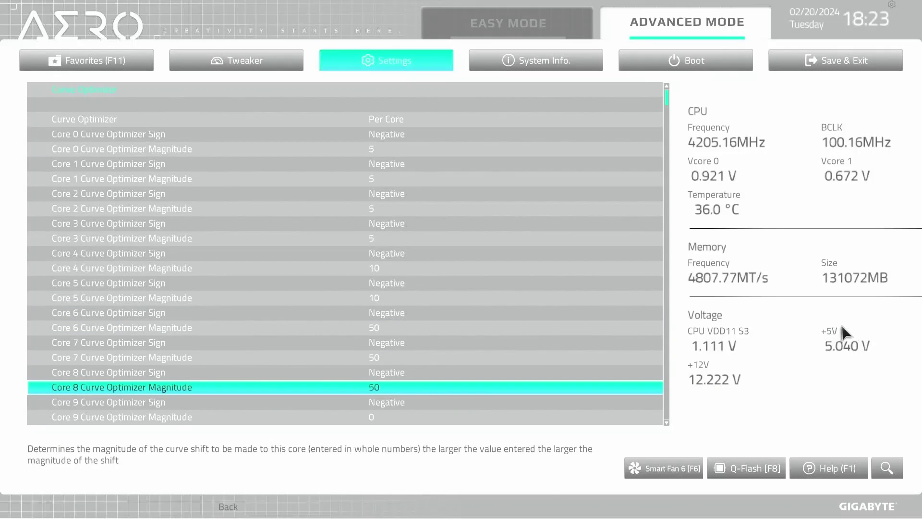
key("Down")
key("Down")
type("50")
key("Down")
key("Down")
type("50")
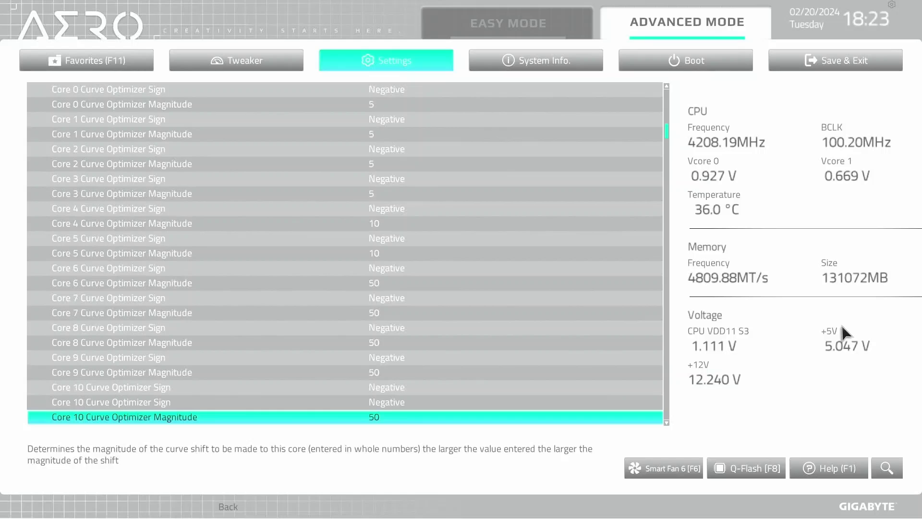
key("Down")
key("Down")
type("50")
key("Down")
key("Down")
type("50")
key("Down")
key("Down")
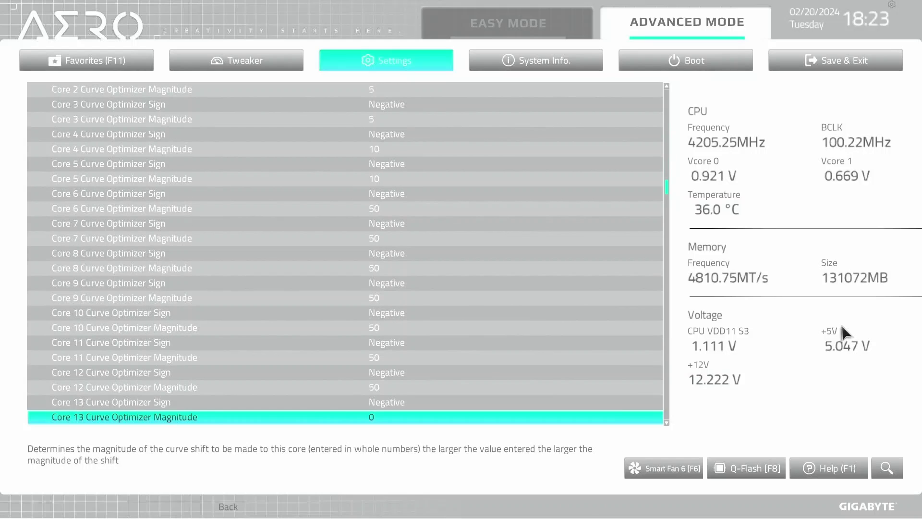
type("50")
key("Down")
key("Down")
type("50")
key("Down")
key("Down")
type("50")
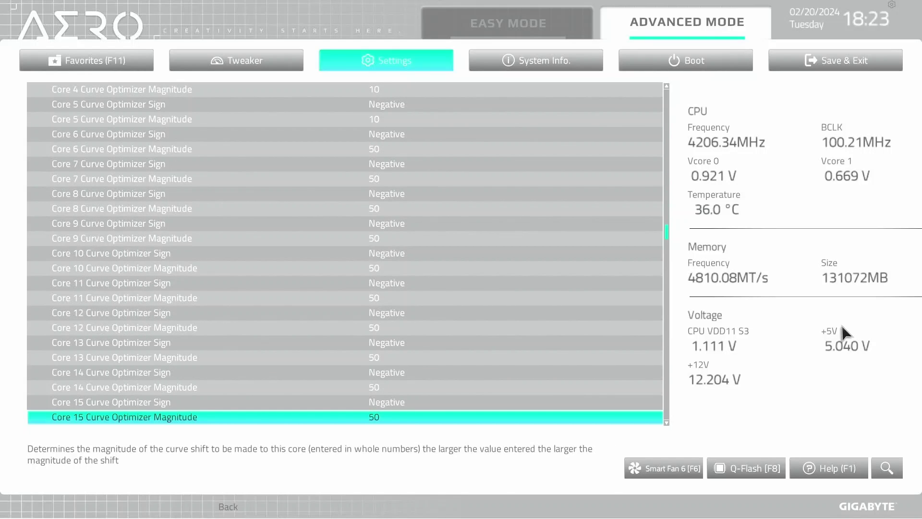
key("Down")
key("Down")
type("50")
key("Down")
key("Down")
type("50")
key("Down")
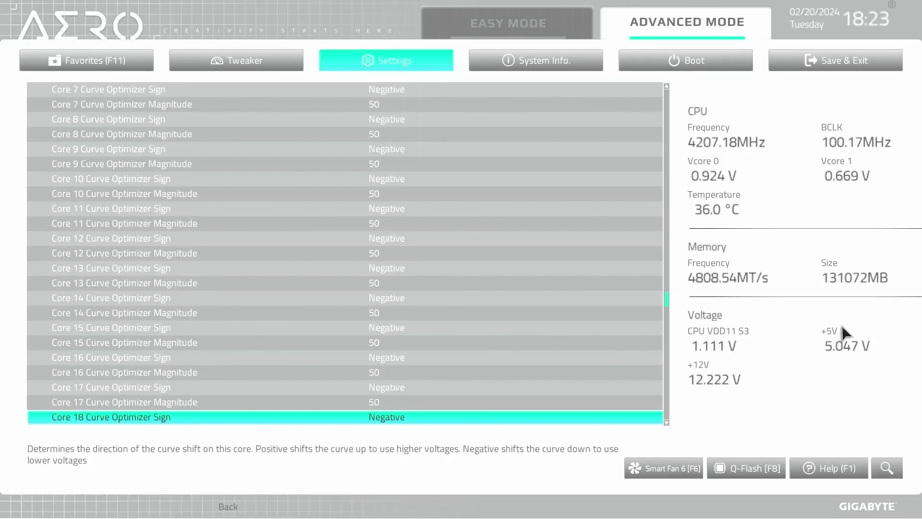
key("Down")
type("50")
key("Down")
key("Down")
type("50")
key("Down")
key("Down")
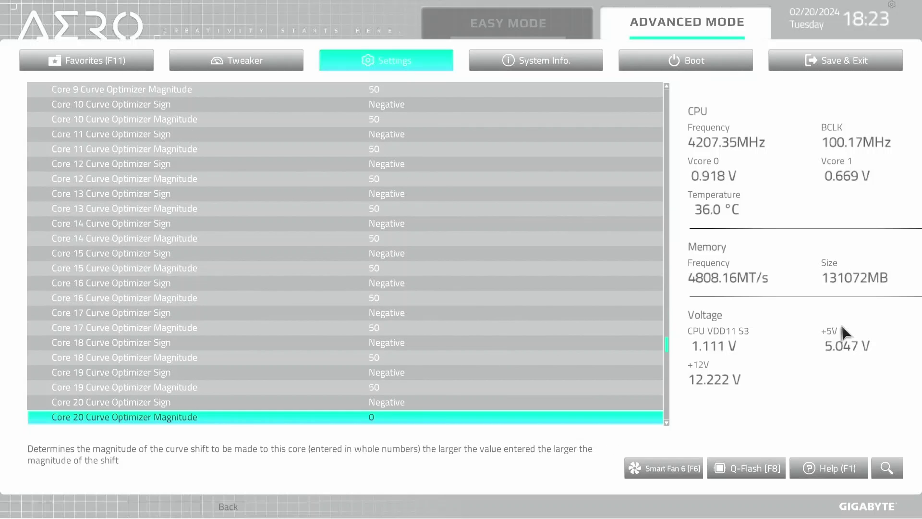
type("50")
key("Down")
key("Down")
type("50")
key("Down")
key("Down")
type("50")
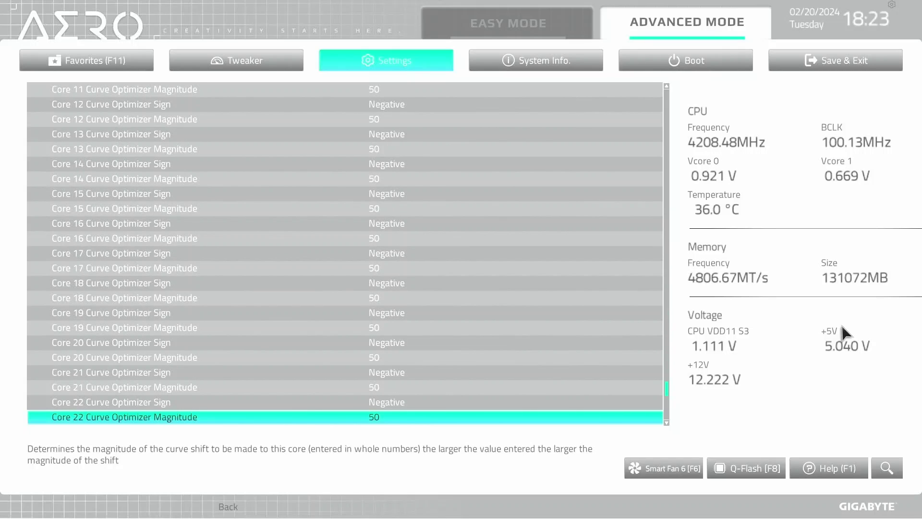
key("Down")
key("Down")
type("50")
key("Down")
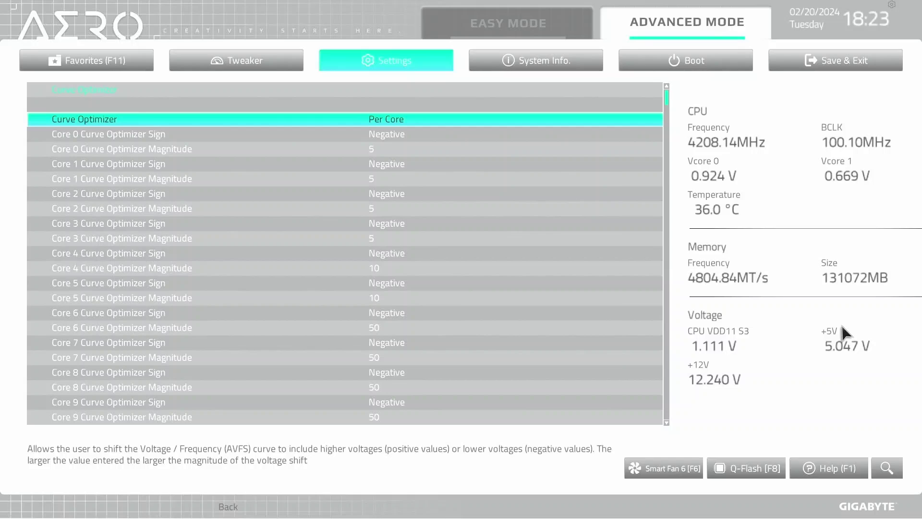
key("F10")
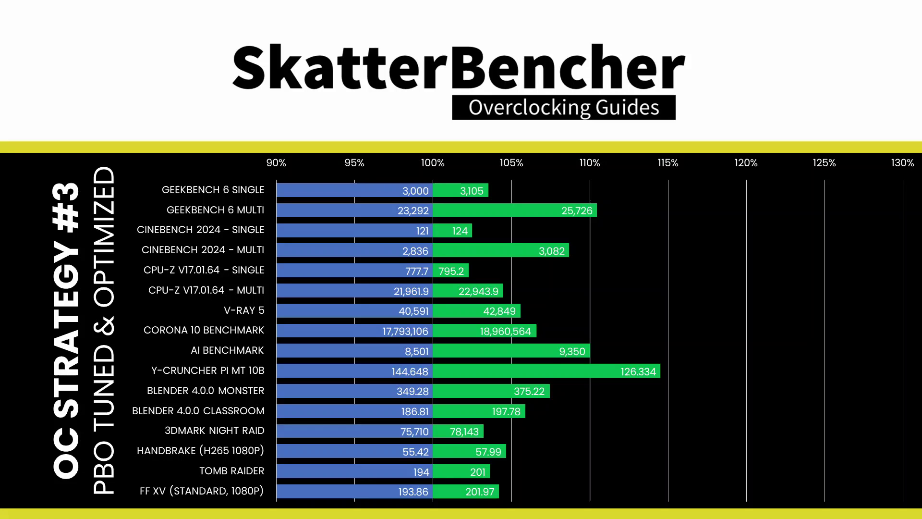